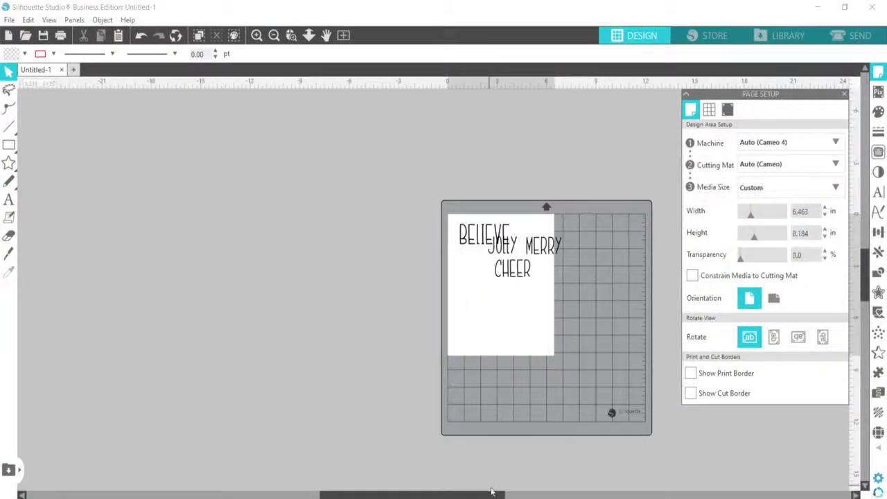
Set the cutting mat to Cameo 12 x 12 in and the media size to 12x12.
left_click_drag(493, 495, 558, 495)
left_click(833, 172)
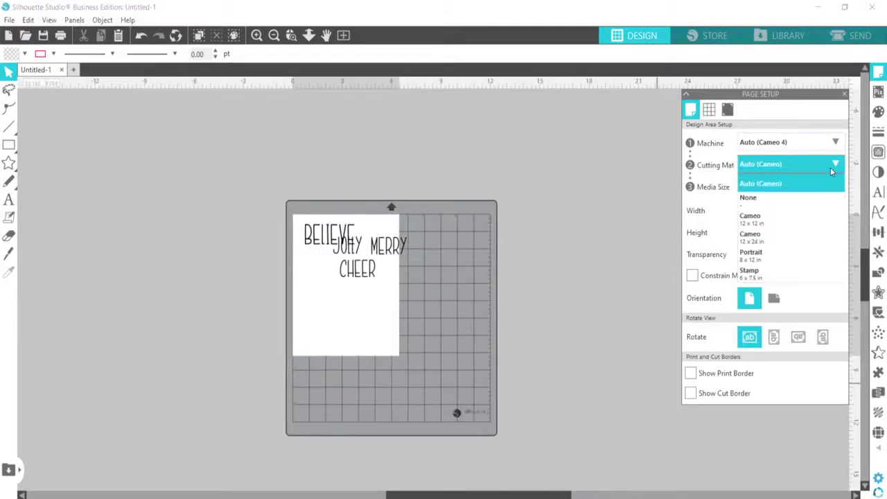
left_click(786, 221)
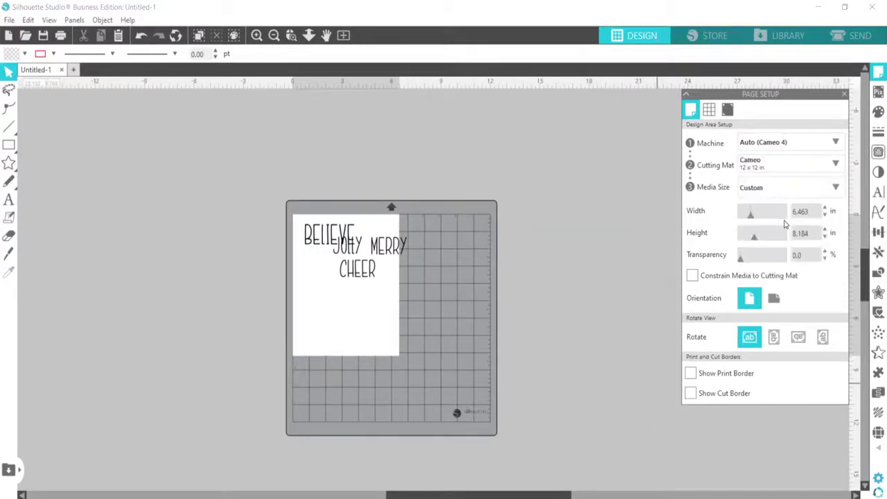
left_click(784, 188)
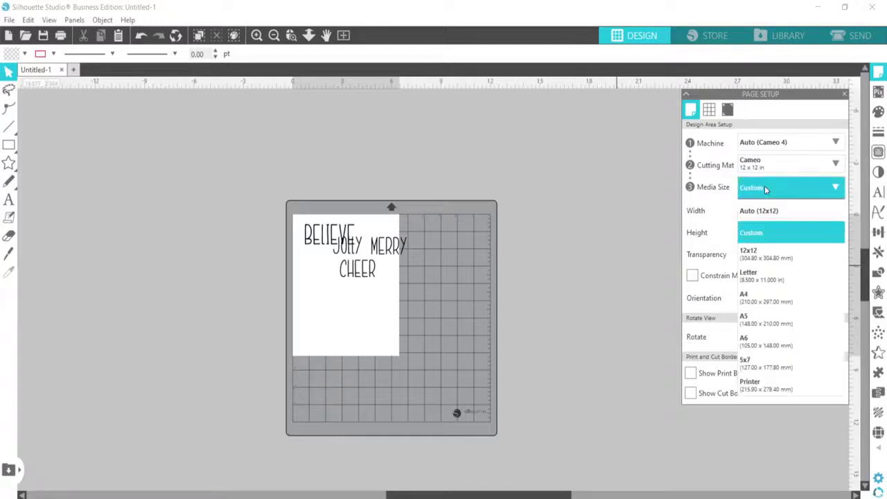
left_click(763, 211)
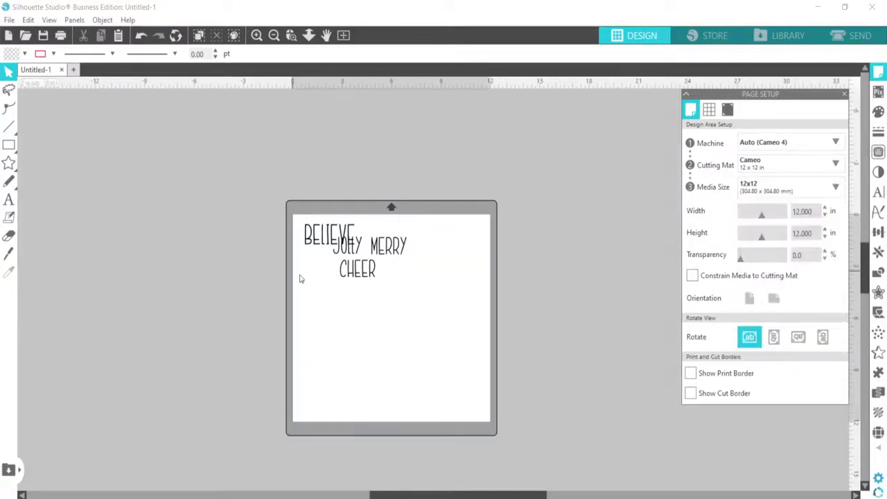
Move the word BELIEVE to the page's upper-right corner and rotate it to 90°.
left_click_drag(310, 239, 307, 238)
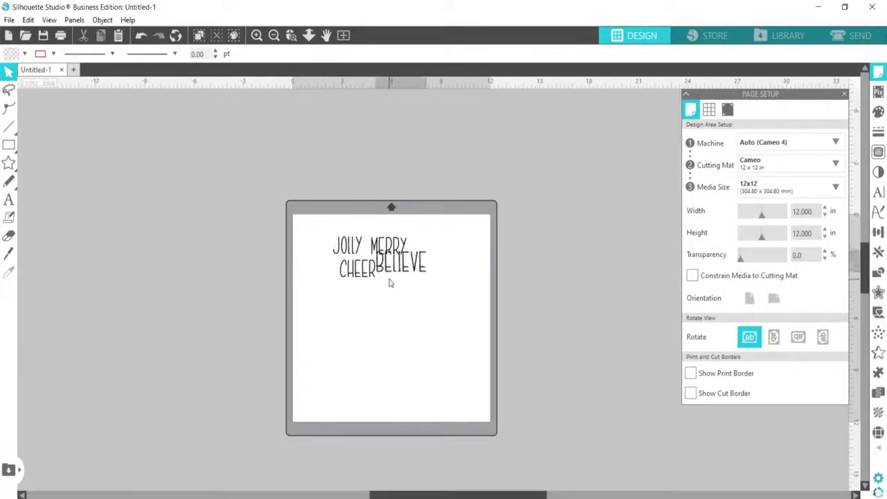
left_click_drag(444, 257, 448, 253)
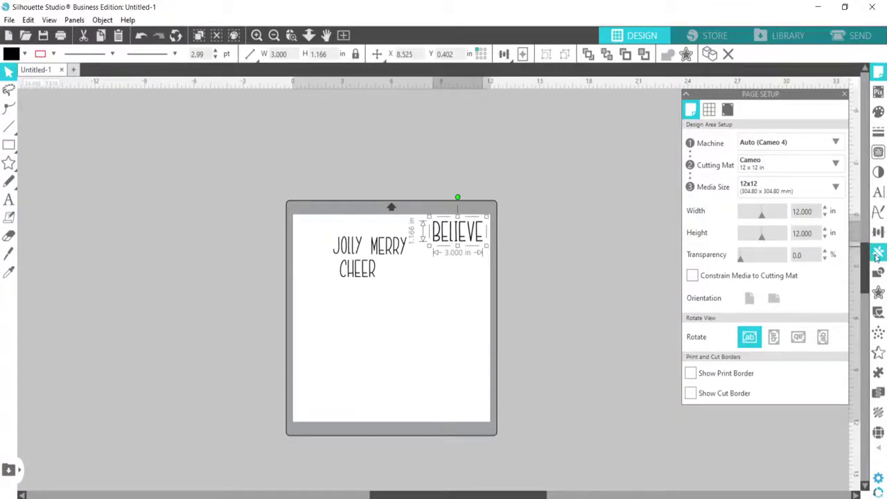
left_click(879, 232)
left_click(727, 110)
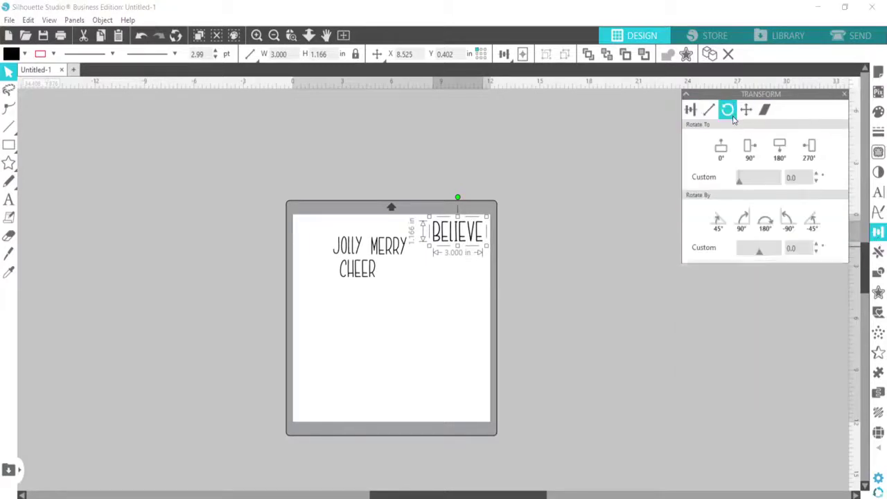
left_click(751, 146)
left_click_drag(446, 226, 464, 244)
Show the cut border and fit BELIEVE closely inside its upper-right corner.
left_click(880, 78)
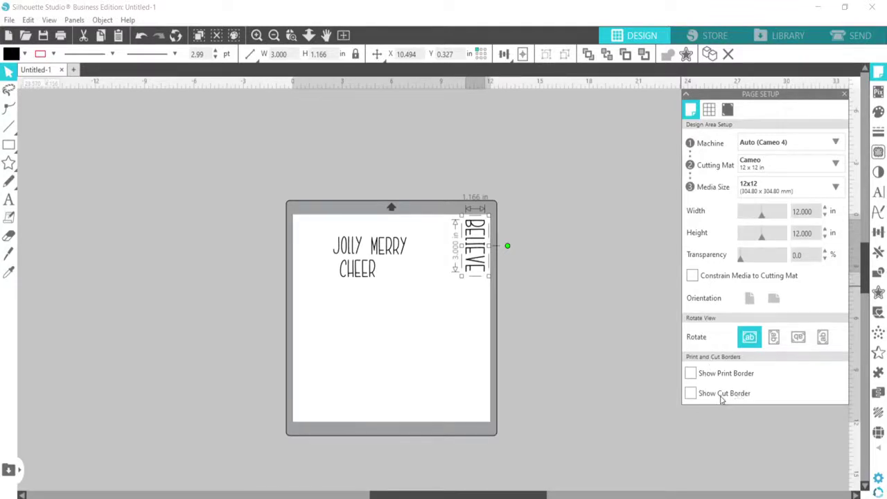
left_click(691, 393)
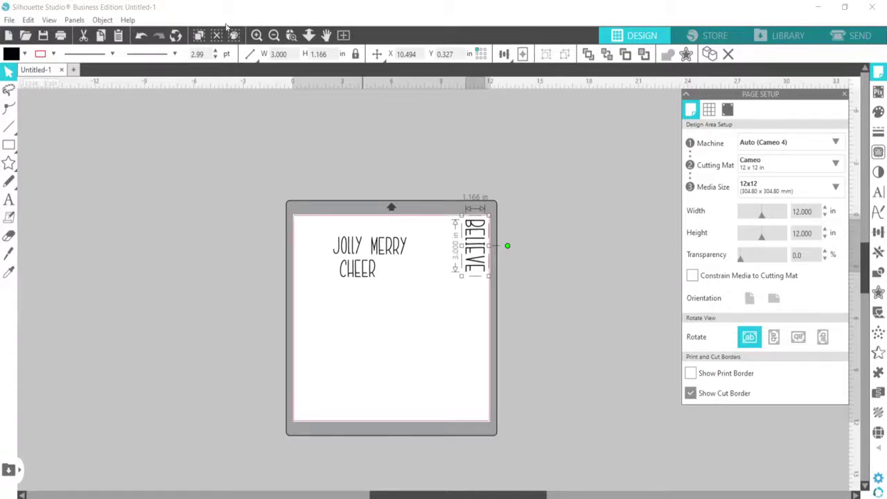
left_click(256, 34)
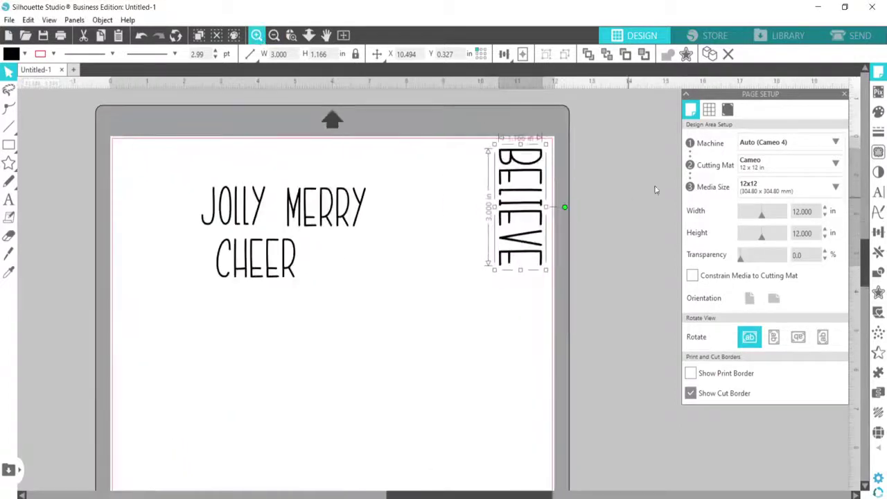
left_click(842, 95)
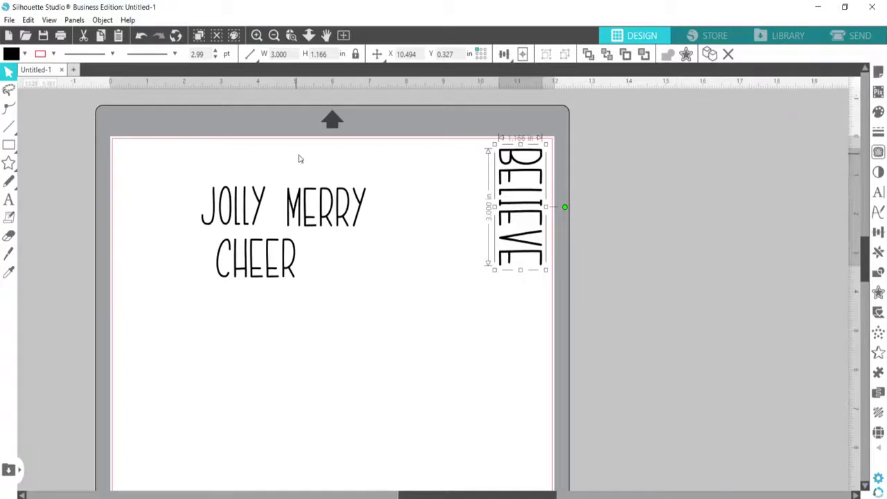
left_click_drag(496, 186, 499, 179)
left_click(639, 257)
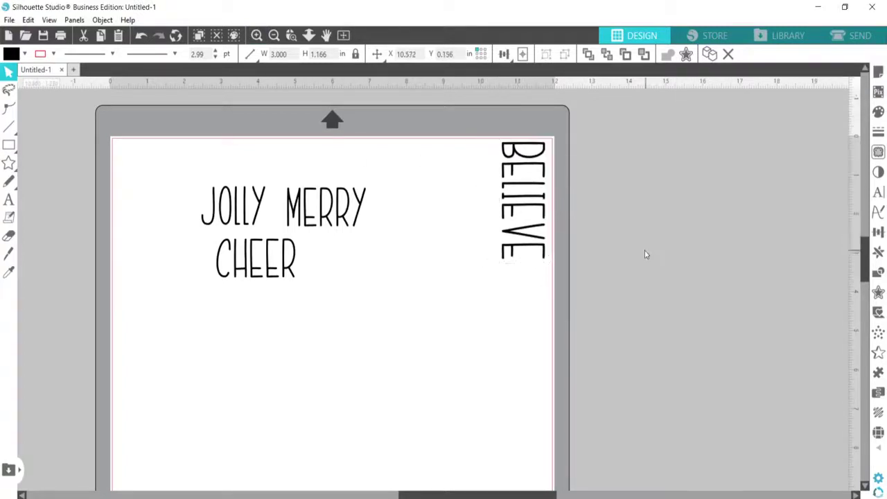
Arrange JOLLY and MERRY side by side with CHEER below JOLLY in the upper-left corner inside the cut border.
left_click_drag(223, 215, 141, 165)
left_click_drag(325, 222, 238, 175)
left_click_drag(274, 267, 171, 217)
left_click_drag(158, 165, 163, 167)
left_click_drag(225, 170, 228, 173)
left_click_drag(174, 195, 178, 194)
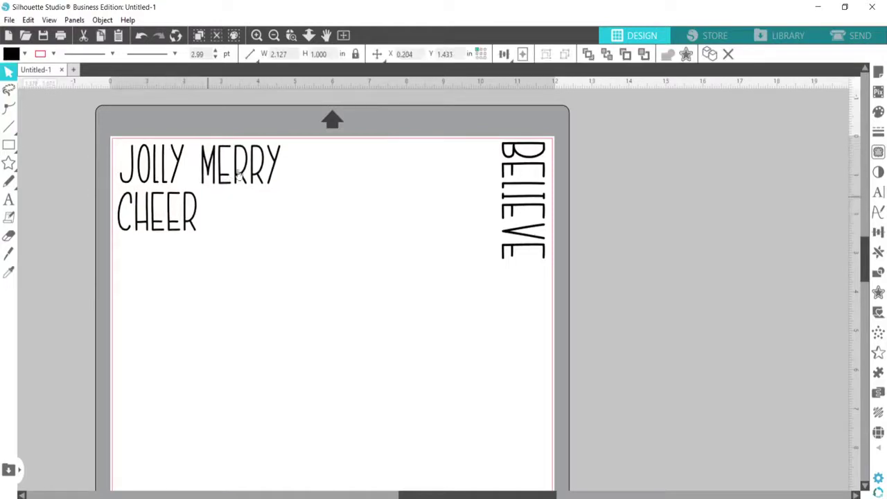
left_click(60, 215)
Draw separate rectangles around JOLLY, MERRY and CHEER, making the one around CHEER about 2.37 by 1.36 in.
left_click(8, 145)
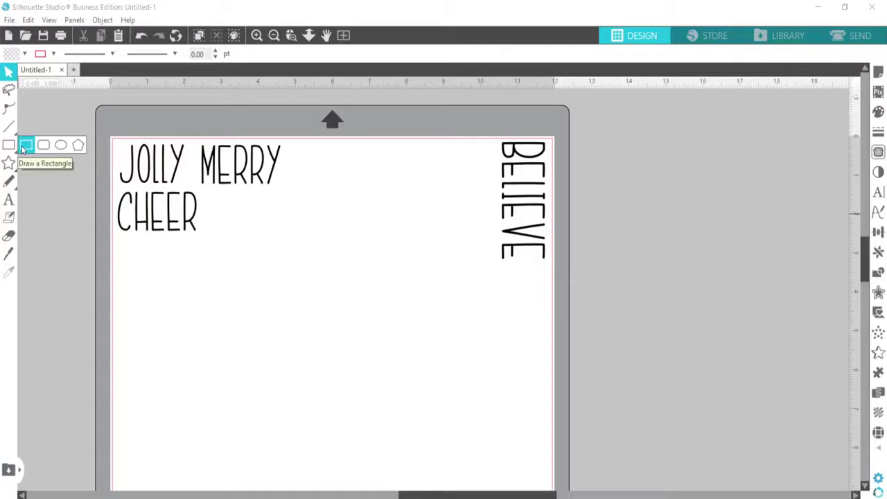
left_click(25, 147)
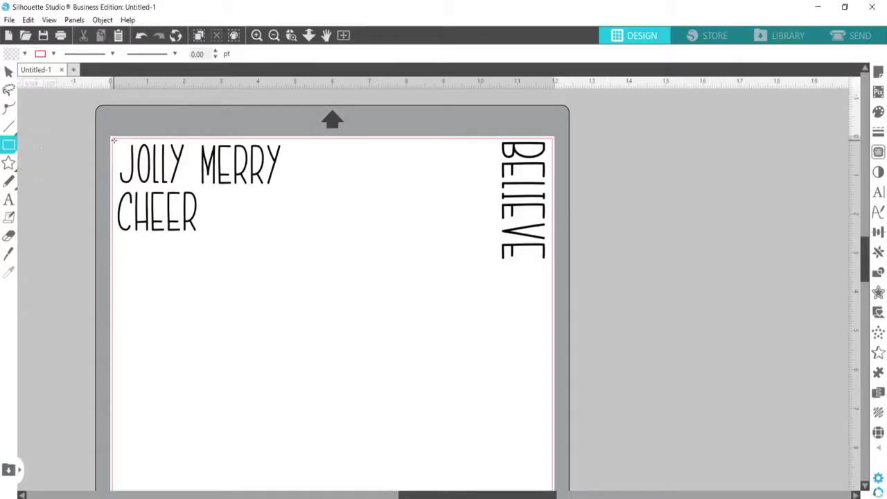
left_click_drag(114, 140, 191, 187)
left_click_drag(195, 141, 290, 194)
left_click_drag(117, 187, 210, 247)
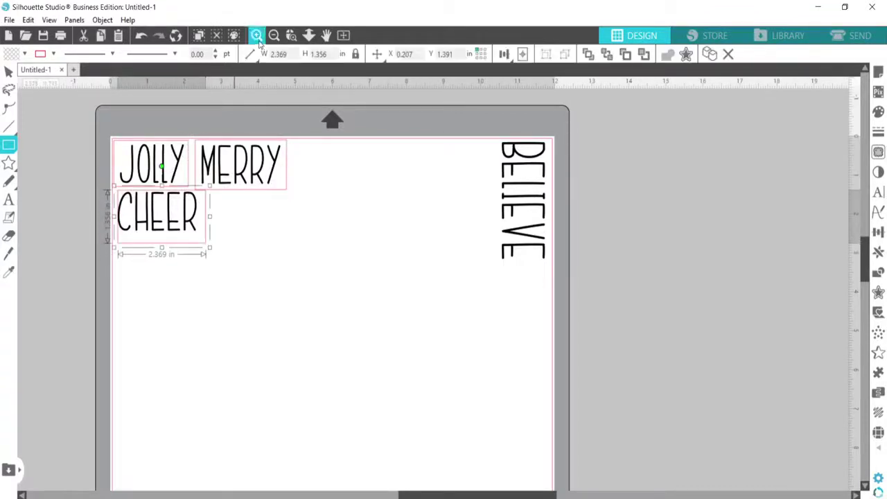
Extend the left side of the rectangle around CHEER to make it about 2.45 in wide.
left_click(257, 37)
left_click_drag(50, 321, 318, 355)
left_click(11, 73)
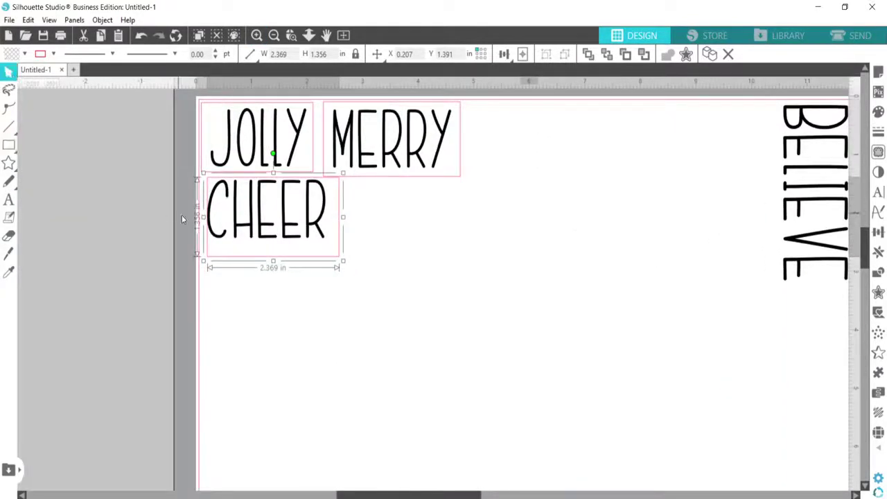
left_click_drag(202, 217, 199, 220)
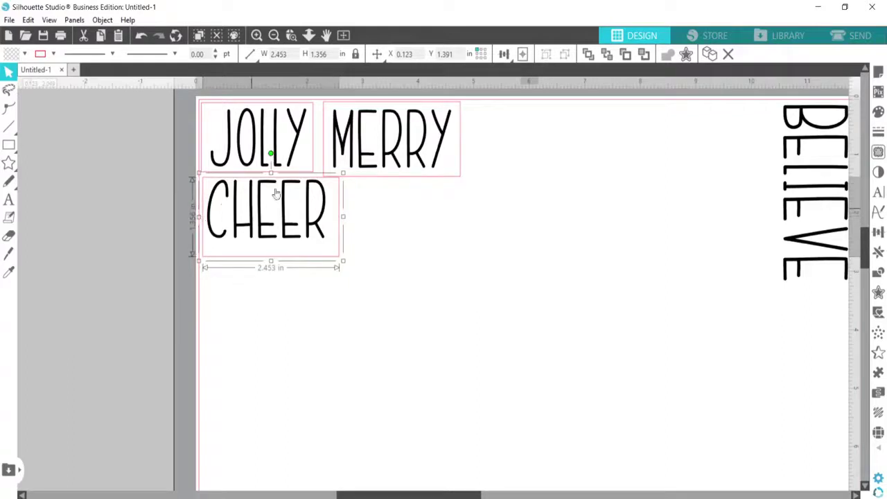
Shift CHEER and its rectangle slightly down, and move the word to about X 0.25, Y 1.51 in inside the rectangle.
left_click(256, 36)
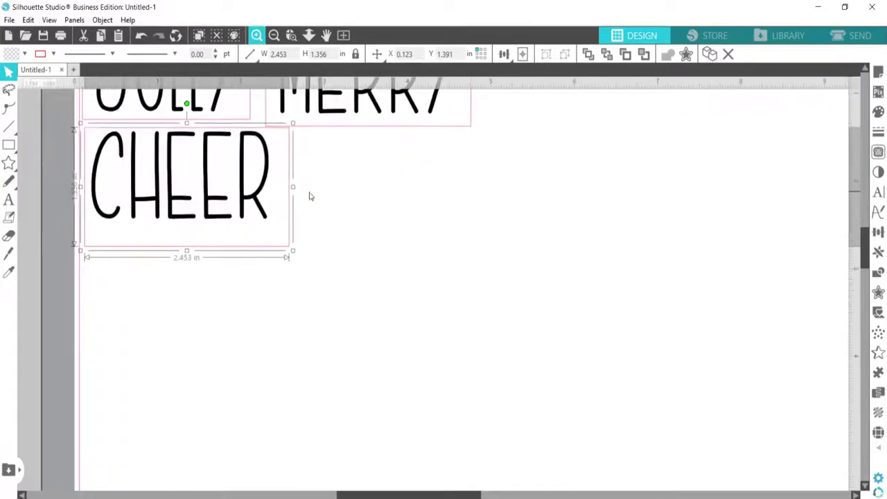
double_click(243, 174)
left_click(313, 190)
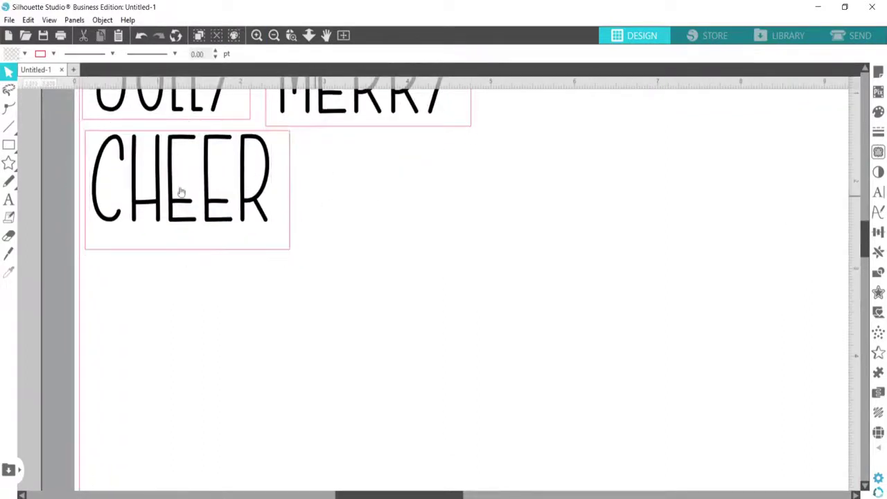
left_click(174, 192)
scroll(368, 214, "up", 4)
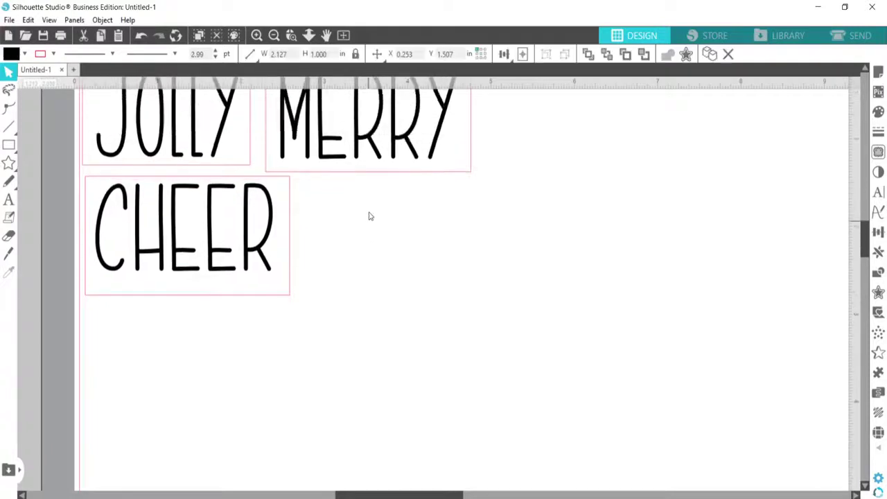
left_click(274, 36)
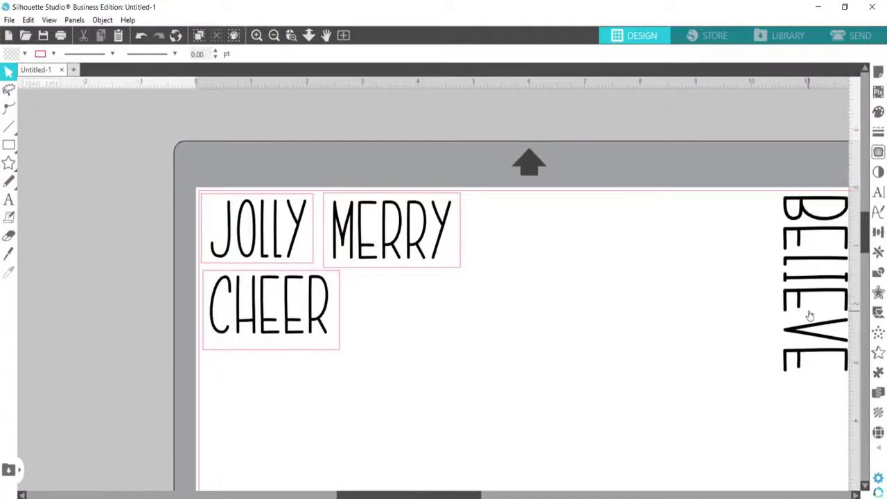
scroll(557, 481, "right", 5)
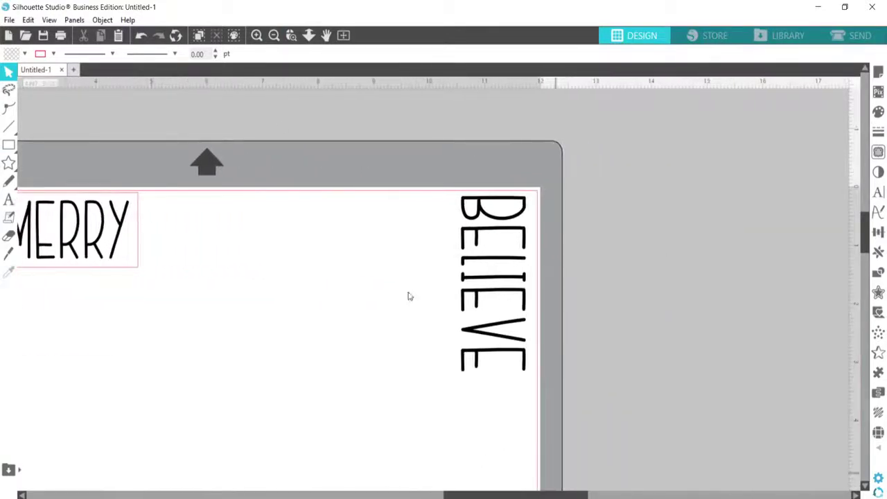
left_click(8, 144)
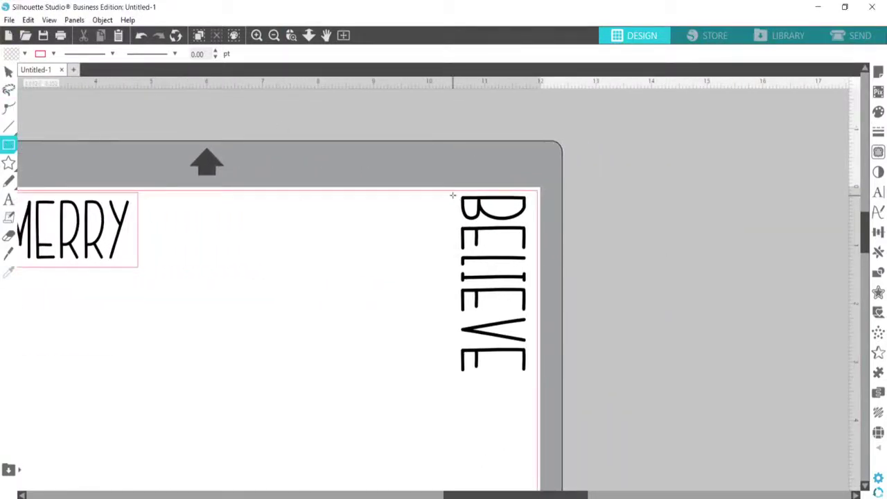
Switch to the cut sending setup and examine the cut lines of the boxed words and BELIEVE up close.
left_click(860, 35)
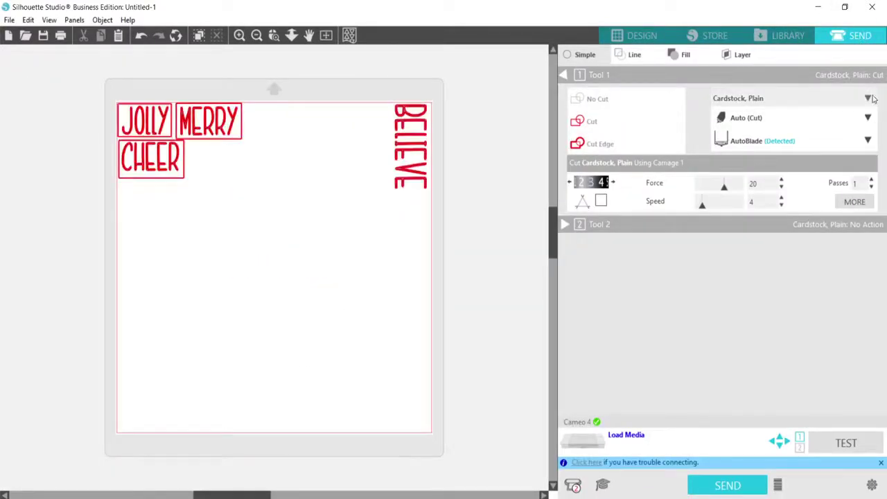
left_click(235, 38)
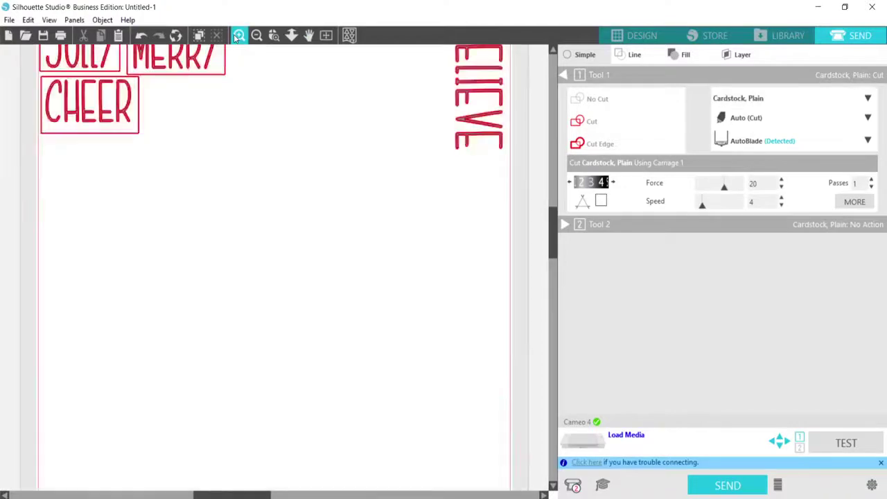
left_click(238, 40)
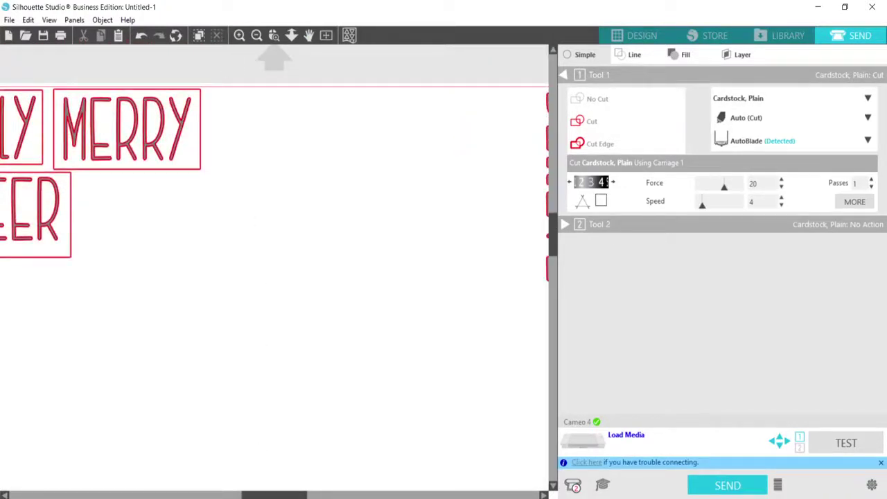
scroll(388, 451, "right", 5)
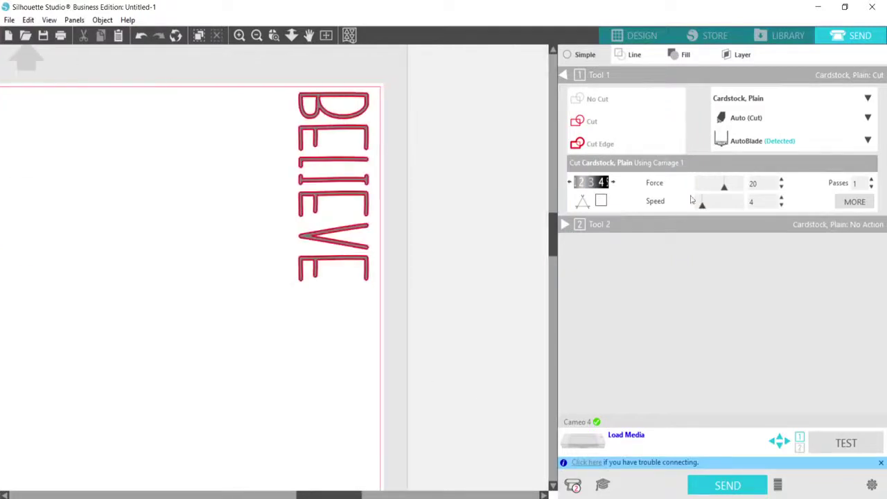
Set the Tool 1 material to Vinyl, Matte.
left_click(868, 99)
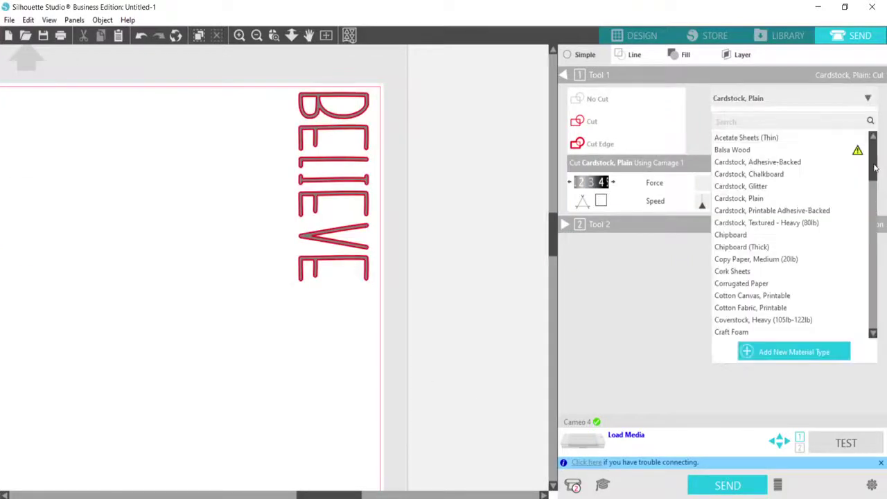
left_click_drag(875, 177, 873, 303)
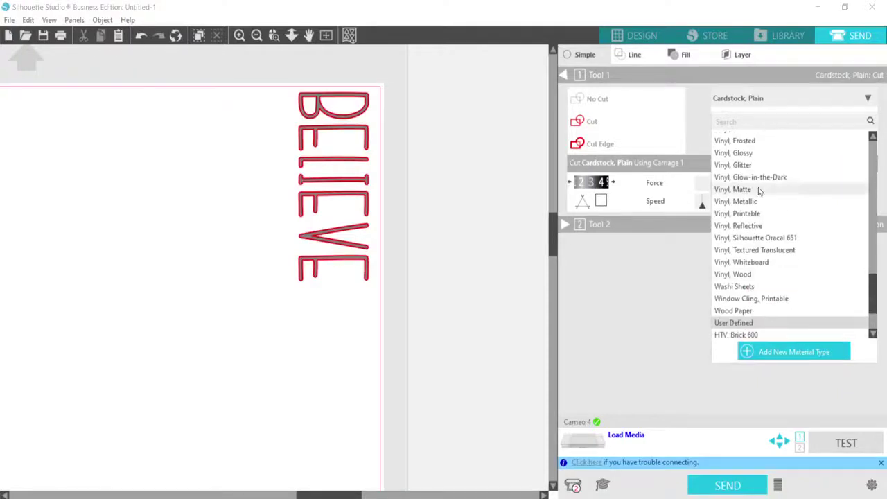
left_click(735, 190)
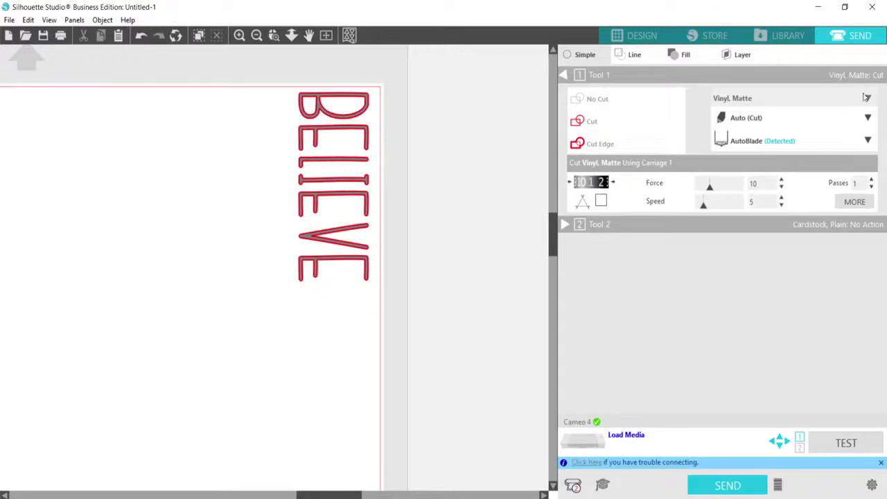
Set the Tool 1 material to Vinyl, Glossy and its cutting force to 25.
left_click(869, 97)
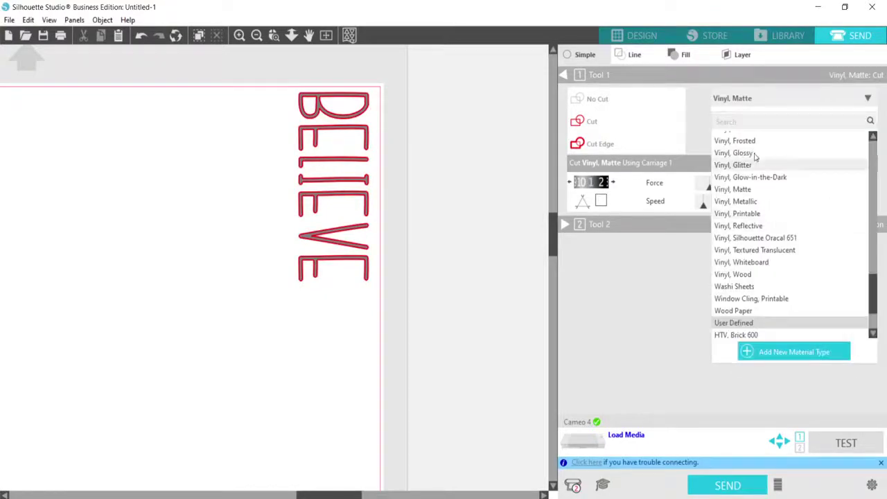
key("Escape")
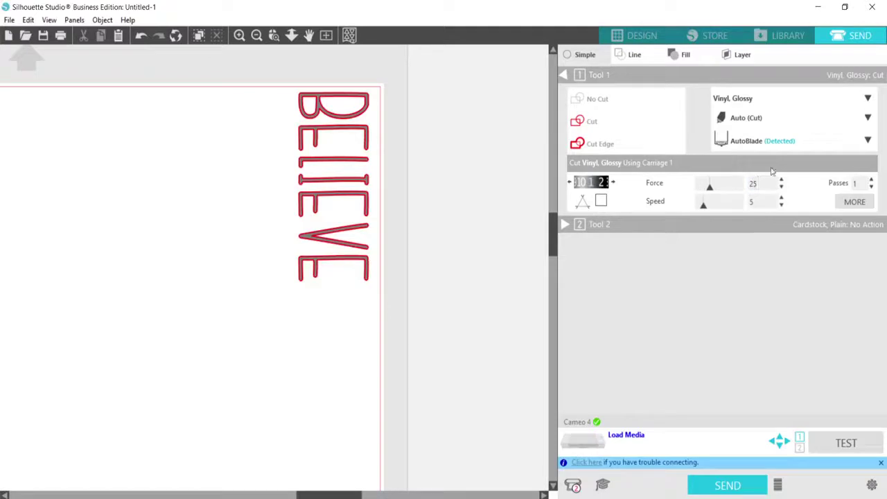
key("Return")
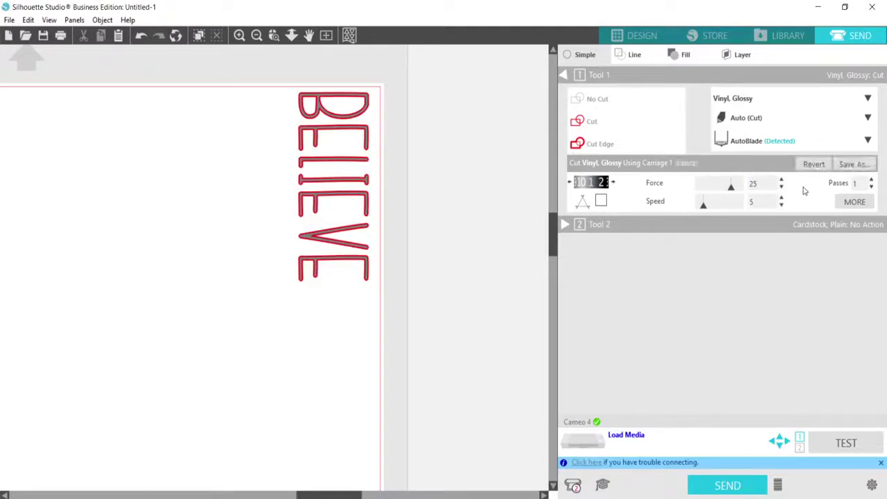